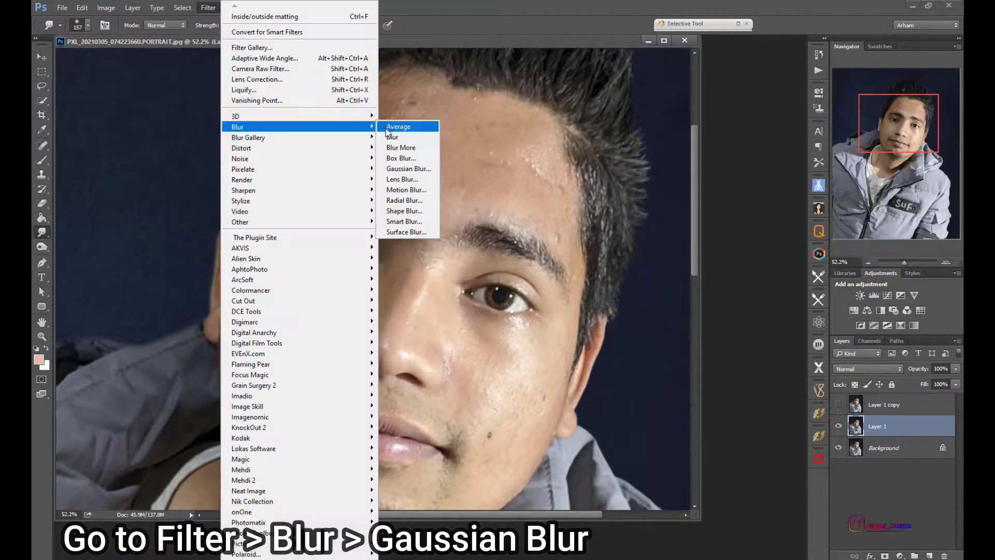
- Apply a Gaussian Blur with a 10-pixel radius to Layer 1
{"action": "left_click", "coordinate": [408, 169]}
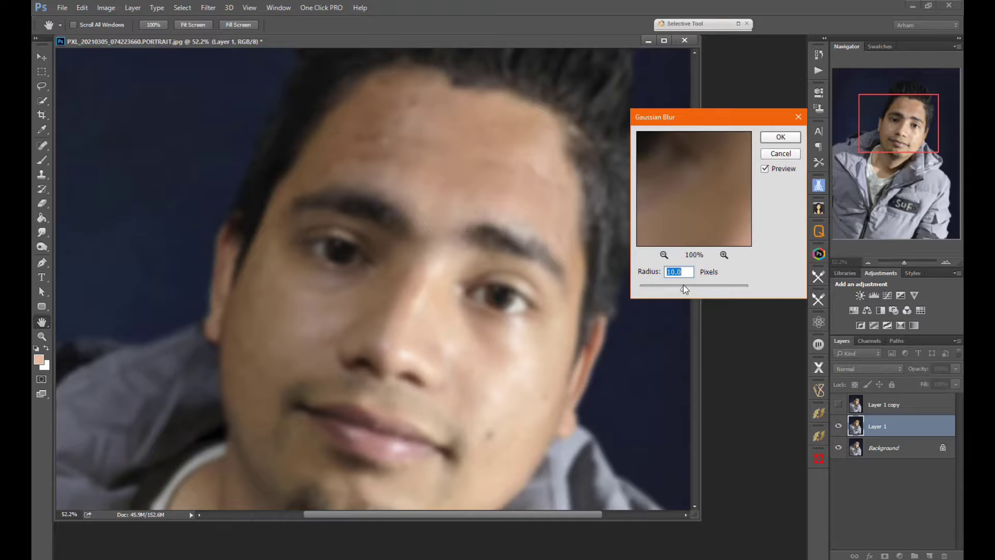
{"action": "left_click", "coordinate": [781, 137]}
{"action": "key", "text": "r"}
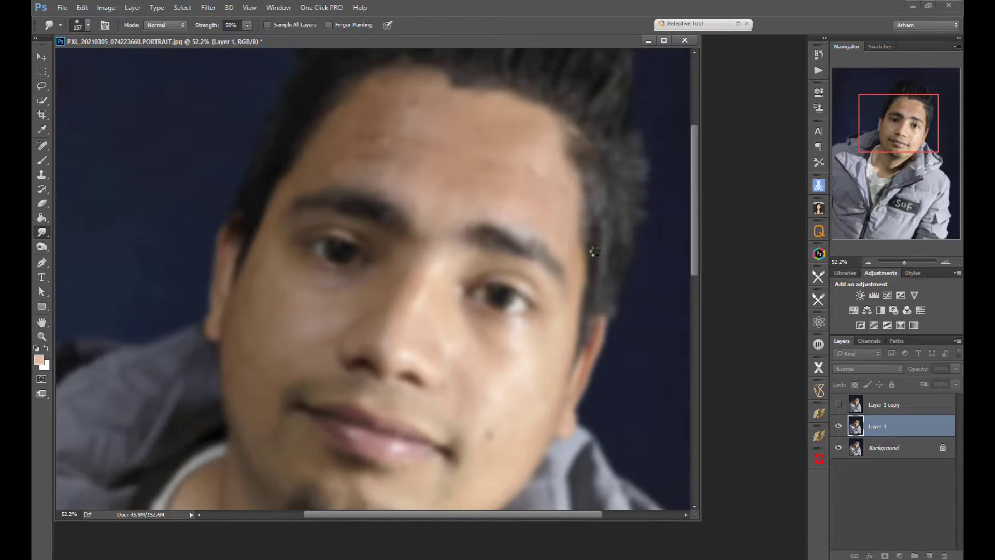
- Show the Layer 1 copy layer and duplicate it
{"action": "left_click", "coordinate": [838, 405]}
{"action": "left_click", "coordinate": [886, 404]}
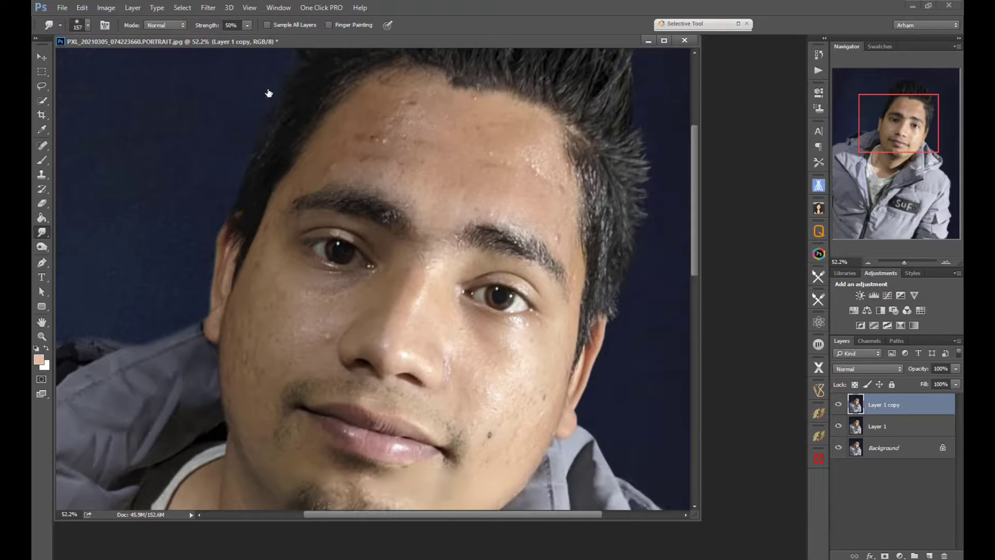
{"action": "key", "text": "ctrl+j"}
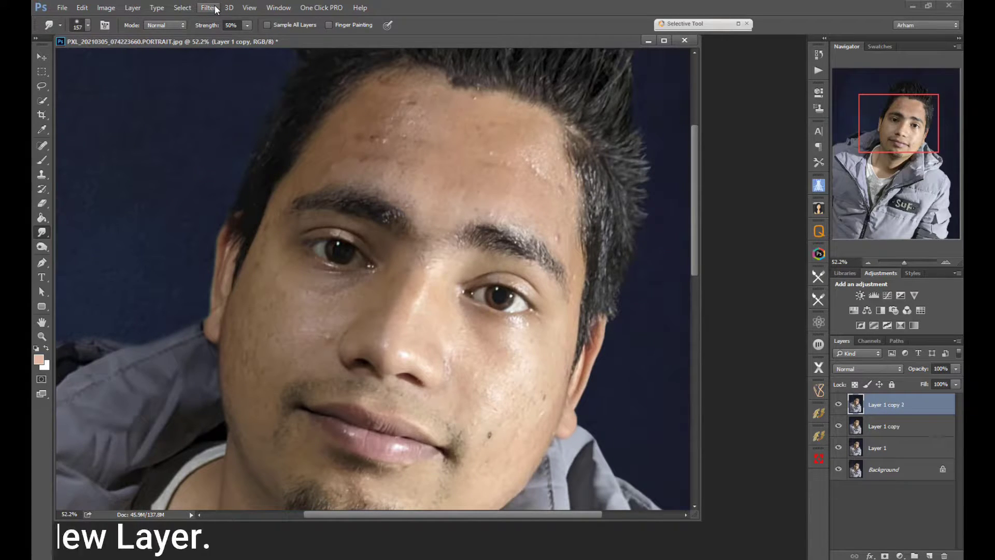
- Hide Layer 1 copy 2 and apply a Gaussian Blur with a 25-pixel radius to Layer 1 copy
{"action": "left_click", "coordinate": [838, 404]}
{"action": "left_click", "coordinate": [886, 426]}
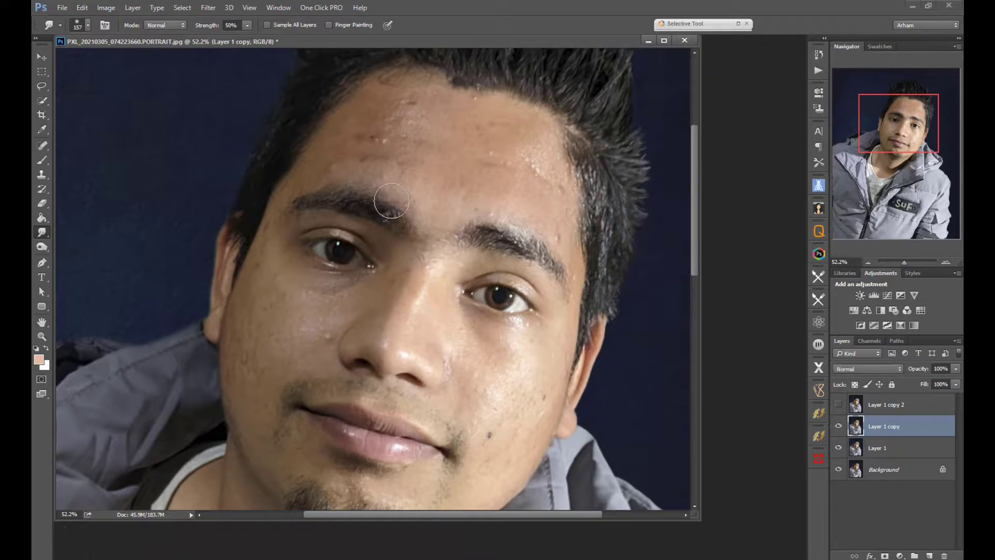
{"action": "left_click", "coordinate": [208, 7]}
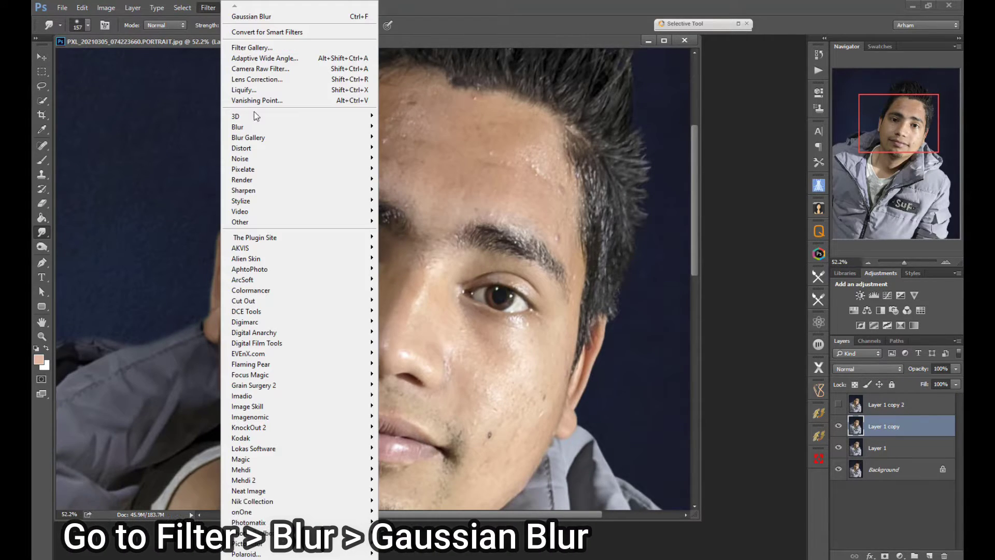
{"action": "mouse_move", "coordinate": [362, 134]}
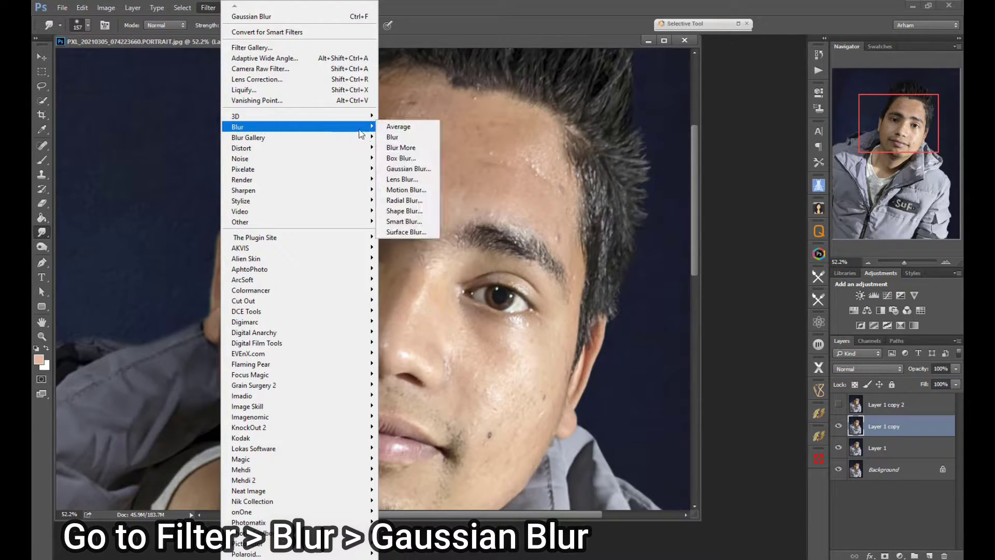
{"action": "left_click", "coordinate": [406, 169]}
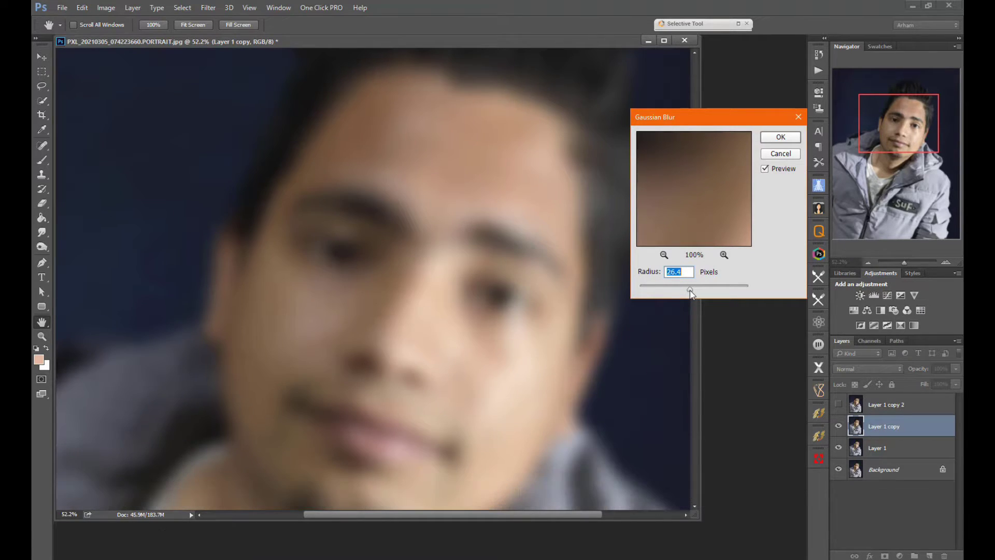
{"action": "left_click_drag", "start_coordinate": [690, 291], "coordinate": [690, 291]}
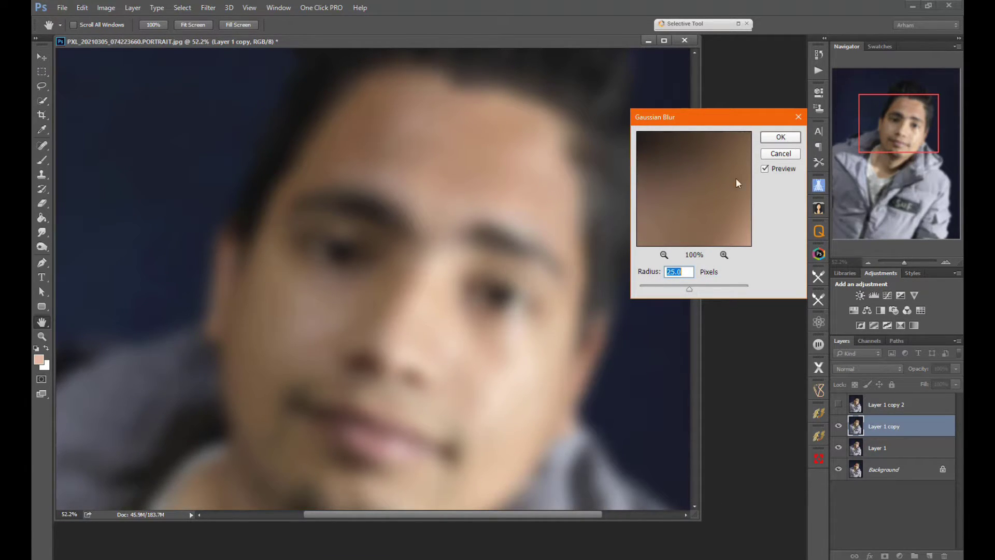
{"action": "key", "text": "Return"}
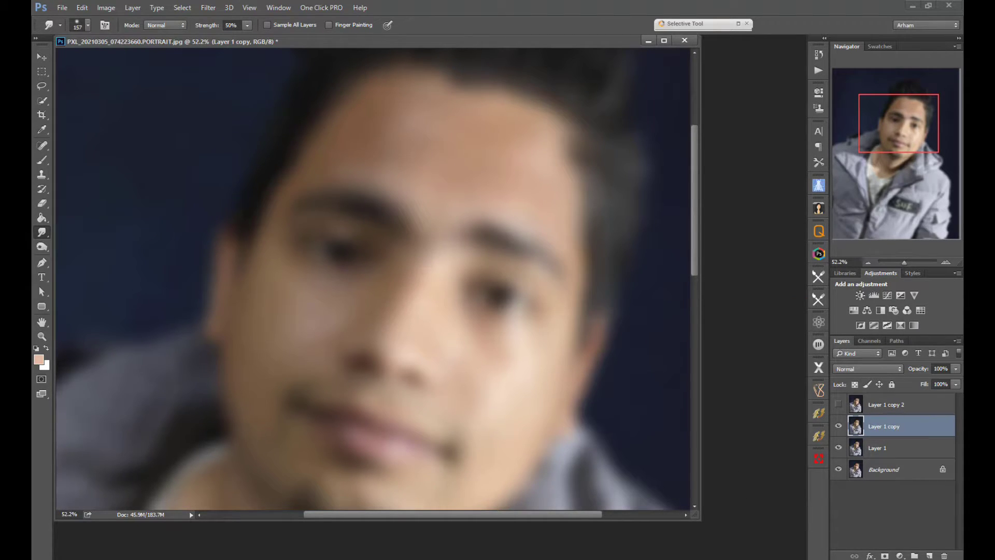
- Add a black mask to Layer 1 copy and brush white over the forehead blemishes to reveal the stronger blur
{"action": "left_click", "coordinate": [884, 556], "text": "alt"}
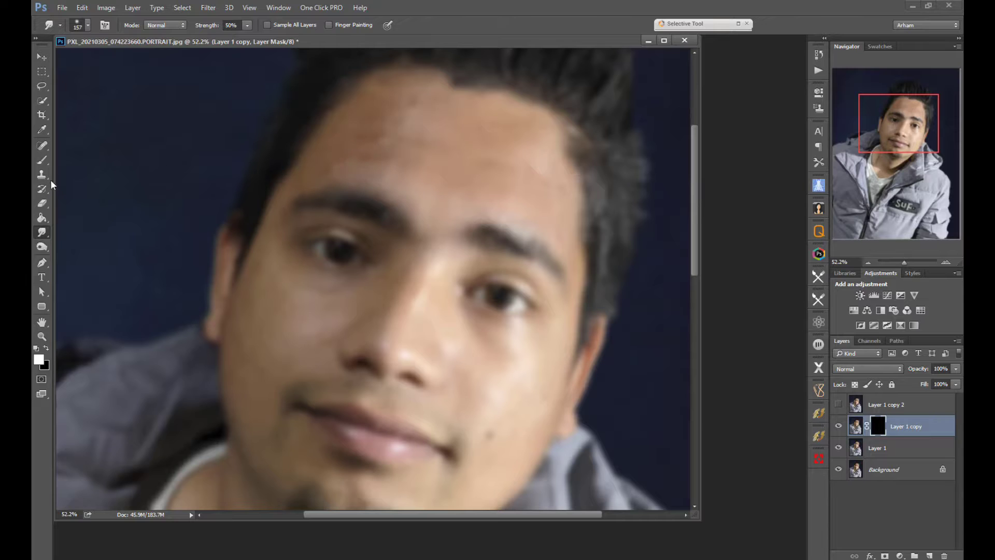
{"action": "left_click", "coordinate": [42, 162]}
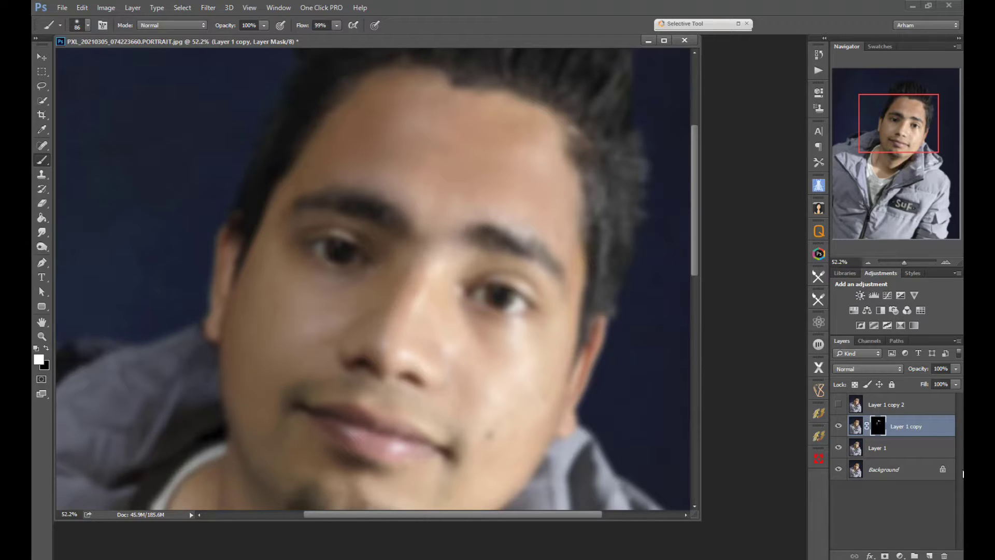
- Show Layer 1 copy 2 and apply a High Pass filter to it with a radius of about 2 pixels
{"action": "left_click", "coordinate": [852, 412]}
{"action": "left_click", "coordinate": [839, 405]}
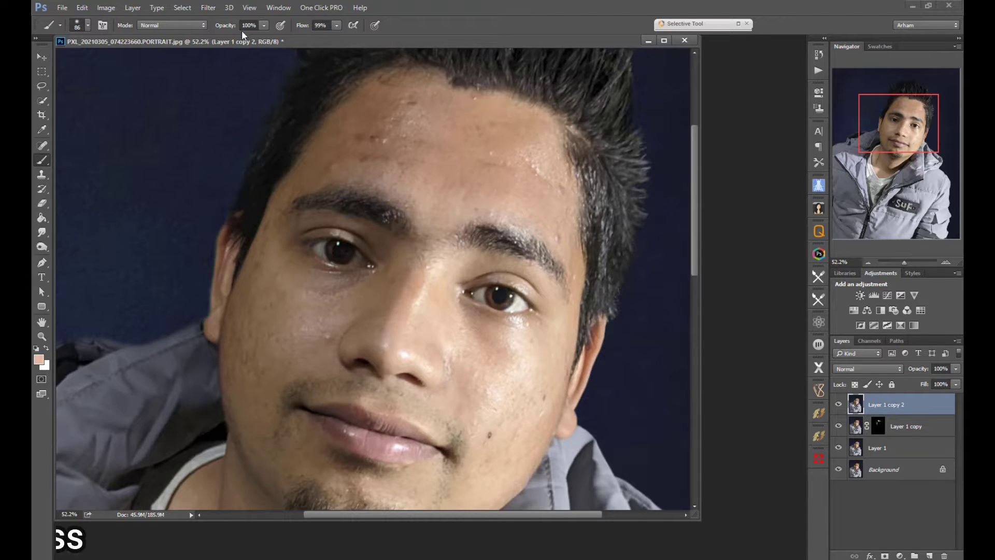
{"action": "left_click", "coordinate": [208, 8]}
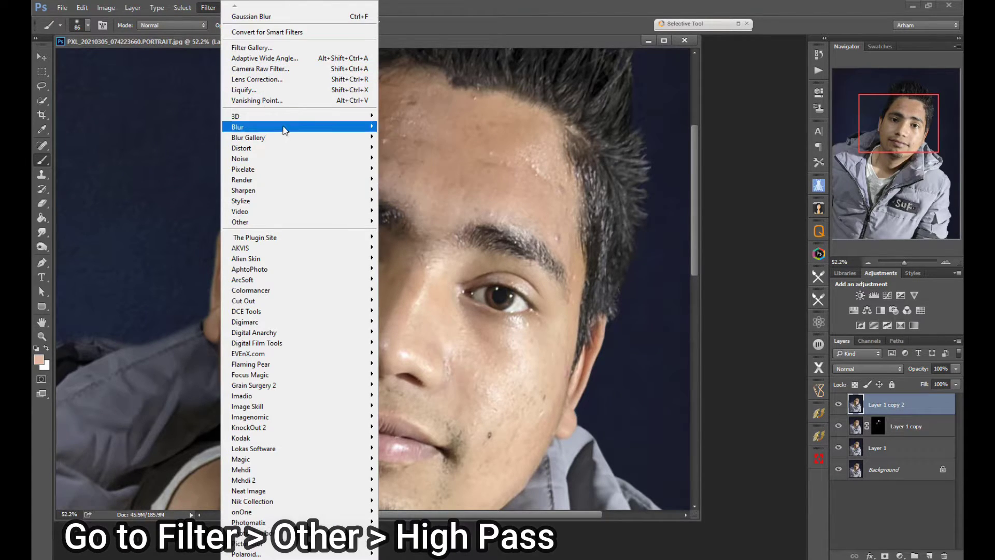
{"action": "mouse_move", "coordinate": [315, 221]}
{"action": "left_click", "coordinate": [404, 233]}
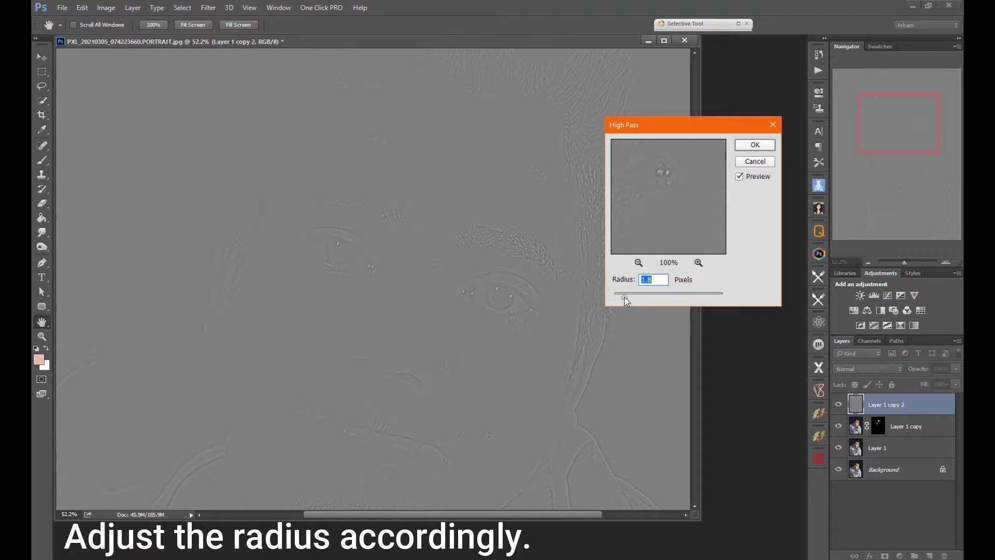
{"action": "left_click", "coordinate": [755, 146]}
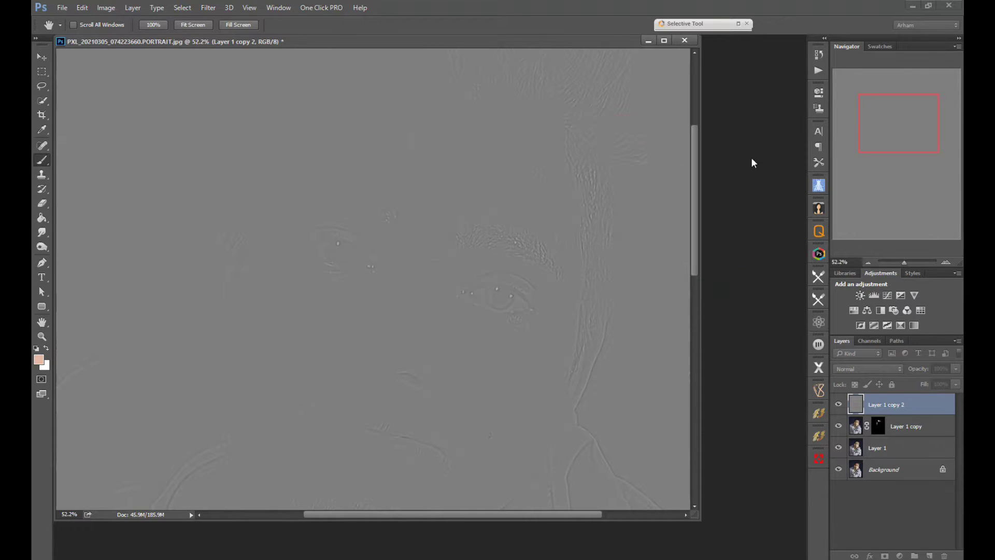
- Set the blend mode of Layer 1 copy 2 to Linear Light
{"action": "key", "text": "b"}
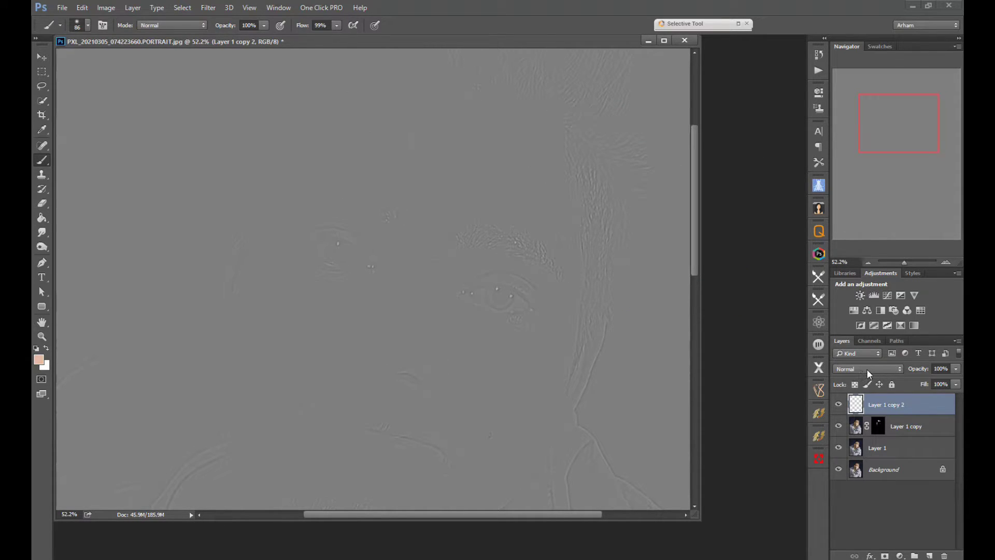
{"action": "left_click", "coordinate": [867, 369]}
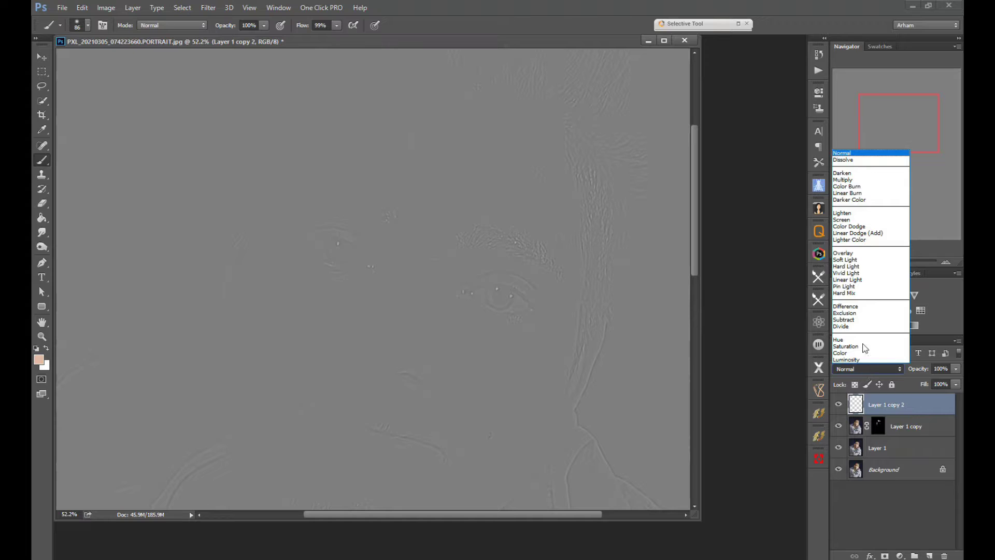
{"action": "left_click", "coordinate": [855, 279]}
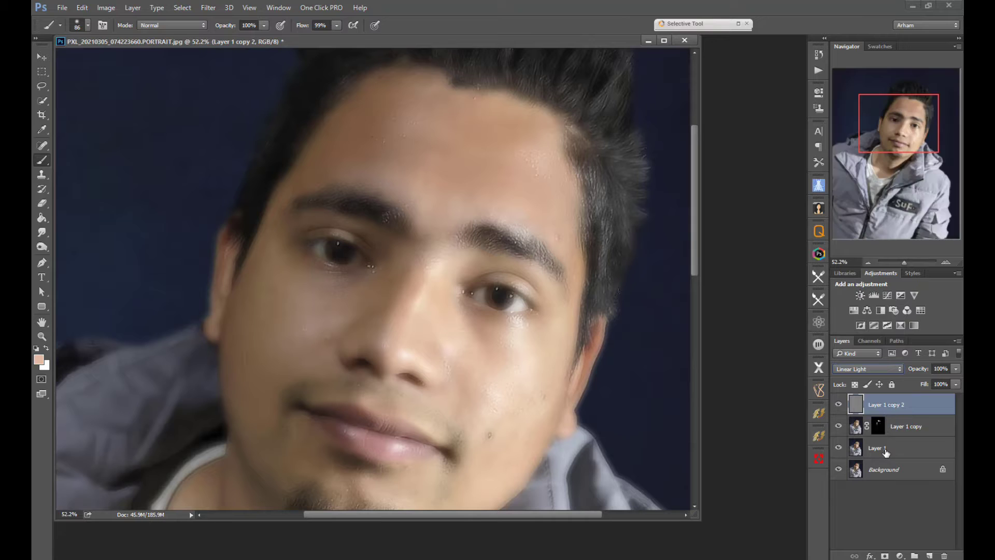
- Group Layer 1 and its two copies, and add a black mask to the group
{"action": "left_click", "coordinate": [886, 451], "text": "shift"}
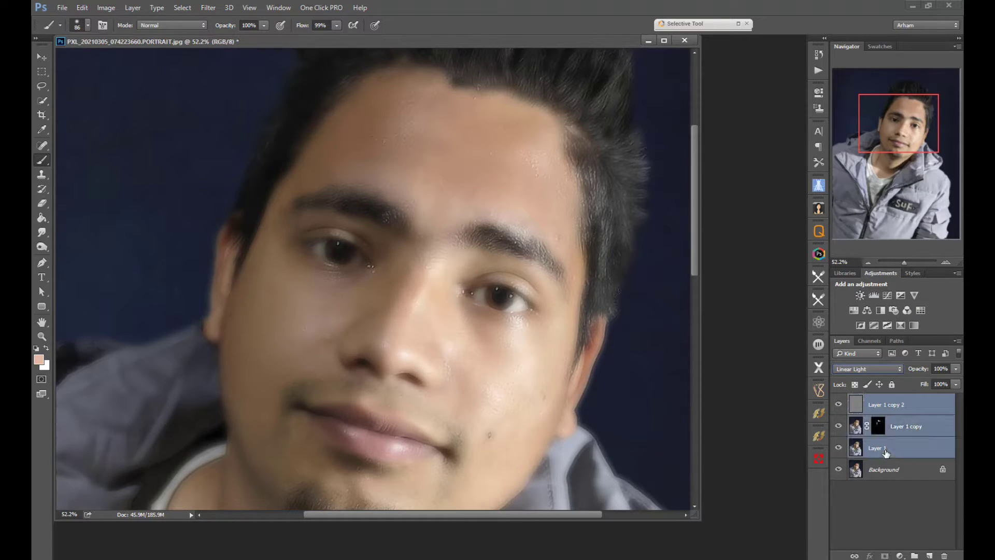
{"action": "left_click", "coordinate": [913, 556]}
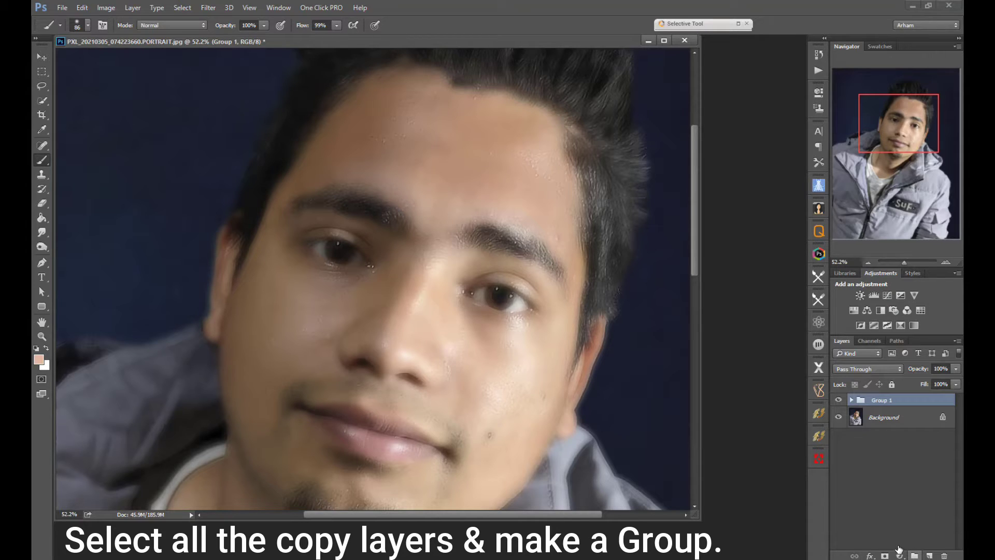
{"action": "left_click", "coordinate": [885, 556], "text": "alt"}
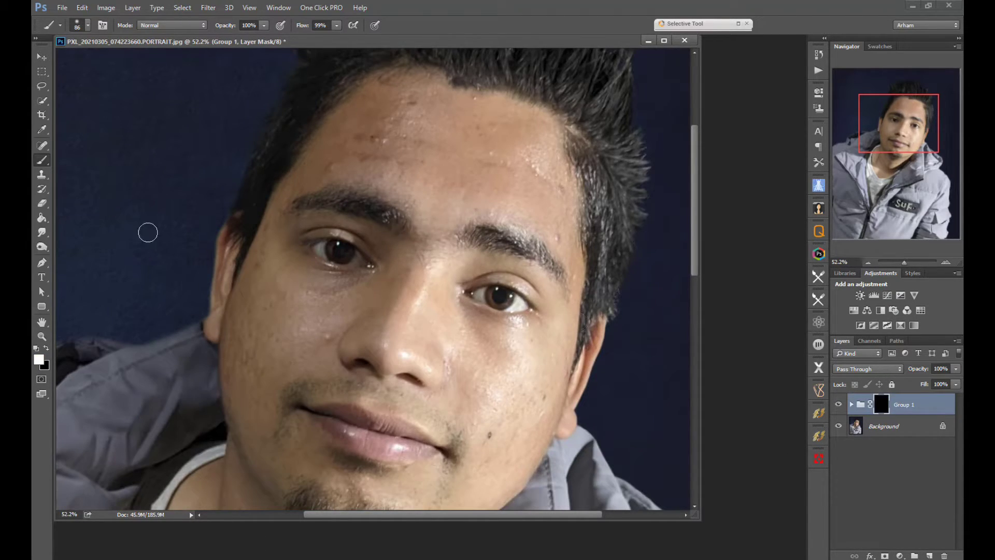
- Set the brush size to 120 and paint white on the group's mask over the forehead, nose and cheeks
{"action": "right_click", "coordinate": [439, 169]}
{"action": "left_click_drag", "start_coordinate": [532, 197], "coordinate": [513, 192]}
{"action": "left_click", "coordinate": [414, 139]}
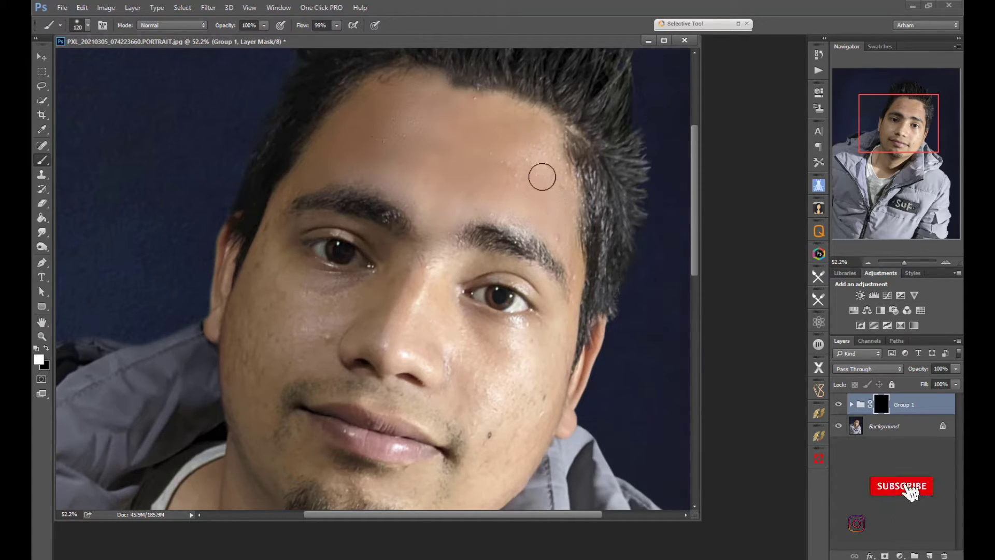
{"action": "mouse_move", "coordinate": [542, 177]}
{"action": "left_mouse_down"}
{"action": "mouse_move", "coordinate": [532, 157]}
{"action": "mouse_move", "coordinate": [501, 172]}
{"action": "mouse_move", "coordinate": [413, 155]}
{"action": "mouse_move", "coordinate": [381, 134]}
{"action": "mouse_move", "coordinate": [414, 130]}
{"action": "mouse_move", "coordinate": [415, 155]}
{"action": "left_mouse_up"}
{"action": "mouse_move", "coordinate": [435, 256]}
{"action": "left_mouse_down"}
{"action": "mouse_move", "coordinate": [407, 340]}
{"action": "mouse_move", "coordinate": [428, 300]}
{"action": "mouse_move", "coordinate": [412, 279]}
{"action": "mouse_move", "coordinate": [373, 315]}
{"action": "mouse_move", "coordinate": [349, 311]}
{"action": "mouse_move", "coordinate": [355, 302]}
{"action": "mouse_move", "coordinate": [310, 295]}
{"action": "mouse_move", "coordinate": [354, 286]}
{"action": "mouse_move", "coordinate": [296, 283]}
{"action": "mouse_move", "coordinate": [287, 252]}
{"action": "mouse_move", "coordinate": [312, 286]}
{"action": "mouse_move", "coordinate": [267, 242]}
{"action": "mouse_move", "coordinate": [268, 226]}
{"action": "mouse_move", "coordinate": [261, 328]}
{"action": "mouse_move", "coordinate": [273, 270]}
{"action": "mouse_move", "coordinate": [254, 307]}
{"action": "mouse_move", "coordinate": [262, 271]}
{"action": "mouse_move", "coordinate": [242, 357]}
{"action": "mouse_move", "coordinate": [241, 318]}
{"action": "mouse_move", "coordinate": [258, 271]}
{"action": "mouse_move", "coordinate": [260, 400]}
{"action": "mouse_move", "coordinate": [286, 331]}
{"action": "mouse_move", "coordinate": [281, 358]}
{"action": "mouse_move", "coordinate": [295, 356]}
{"action": "mouse_move", "coordinate": [335, 327]}
{"action": "mouse_move", "coordinate": [317, 340]}
{"action": "mouse_move", "coordinate": [296, 328]}
{"action": "mouse_move", "coordinate": [334, 314]}
{"action": "mouse_move", "coordinate": [285, 293]}
{"action": "mouse_move", "coordinate": [251, 384]}
{"action": "mouse_move", "coordinate": [243, 372]}
{"action": "mouse_move", "coordinate": [244, 427]}
{"action": "mouse_move", "coordinate": [237, 376]}
{"action": "mouse_move", "coordinate": [281, 480]}
{"action": "mouse_move", "coordinate": [295, 446]}
{"action": "mouse_move", "coordinate": [314, 471]}
{"action": "mouse_move", "coordinate": [420, 485]}
{"action": "mouse_move", "coordinate": [384, 487]}
{"action": "mouse_move", "coordinate": [413, 493]}
{"action": "left_mouse_up"}
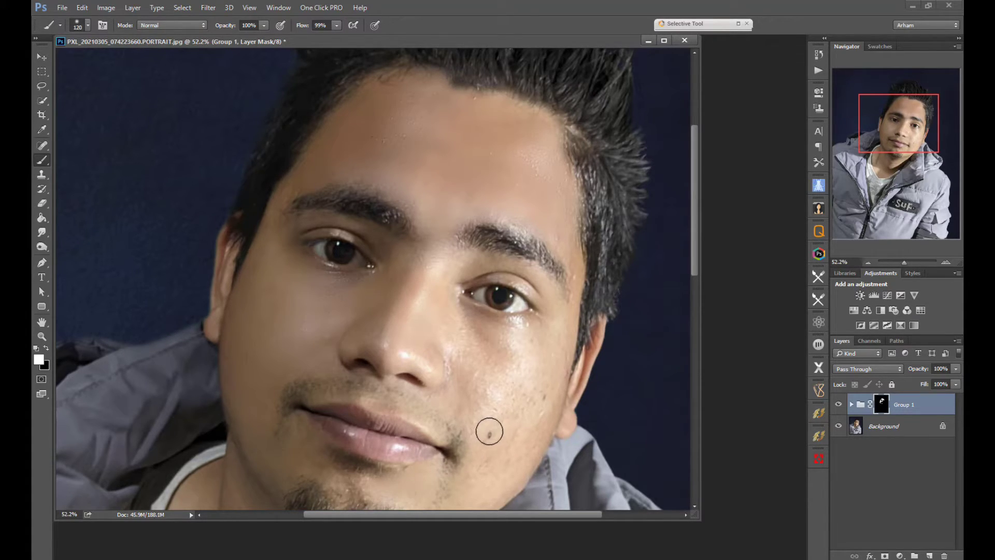
{"action": "mouse_move", "coordinate": [489, 427]}
{"action": "left_mouse_down"}
{"action": "mouse_move", "coordinate": [440, 289]}
{"action": "mouse_move", "coordinate": [438, 341]}
{"action": "mouse_move", "coordinate": [409, 356]}
{"action": "mouse_move", "coordinate": [431, 363]}
{"action": "left_mouse_up"}
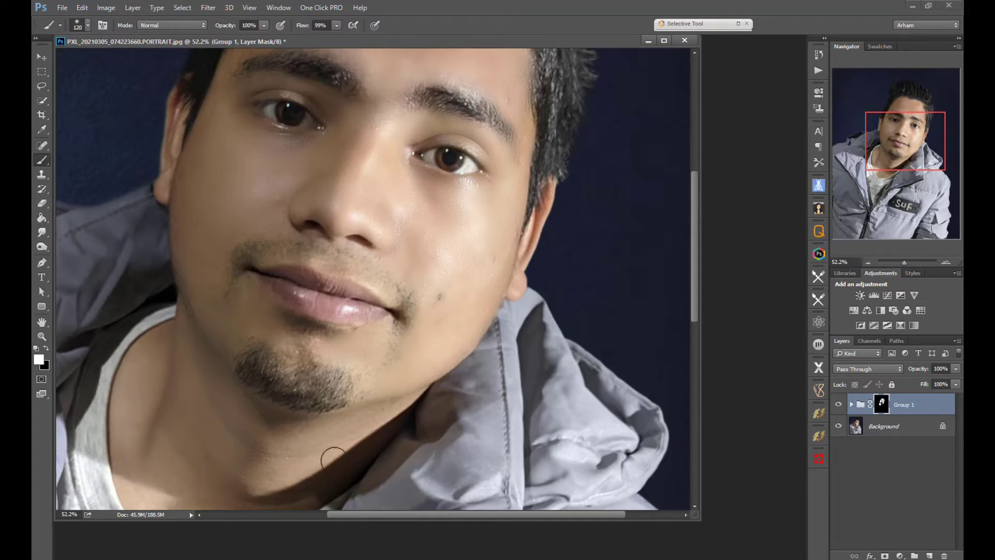
- Extend the white painting on the group's mask over the neck and touch up the skin around the eyebrows and nose
{"action": "left_click_drag", "start_coordinate": [339, 417], "coordinate": [370, 290]}
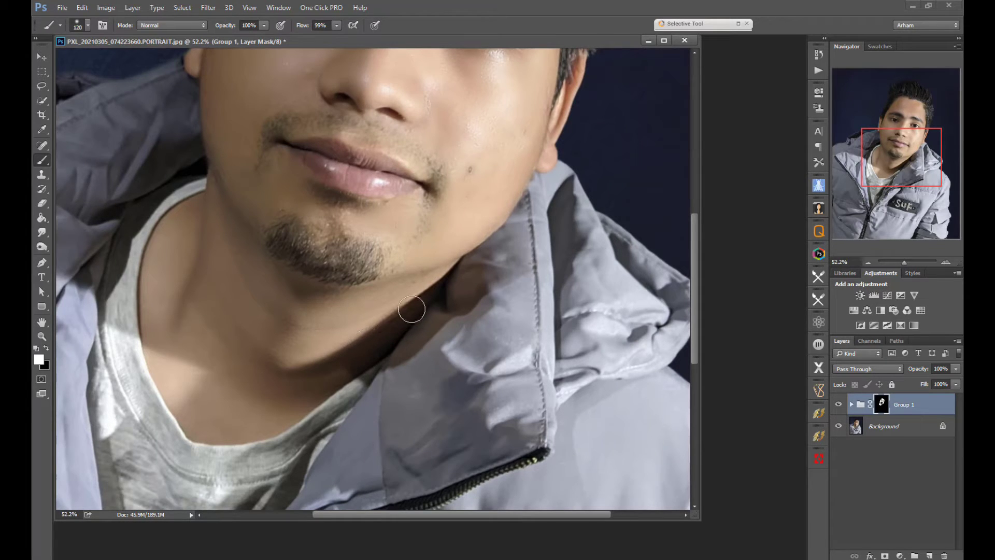
{"action": "left_click_drag", "start_coordinate": [453, 203], "coordinate": [442, 223]}
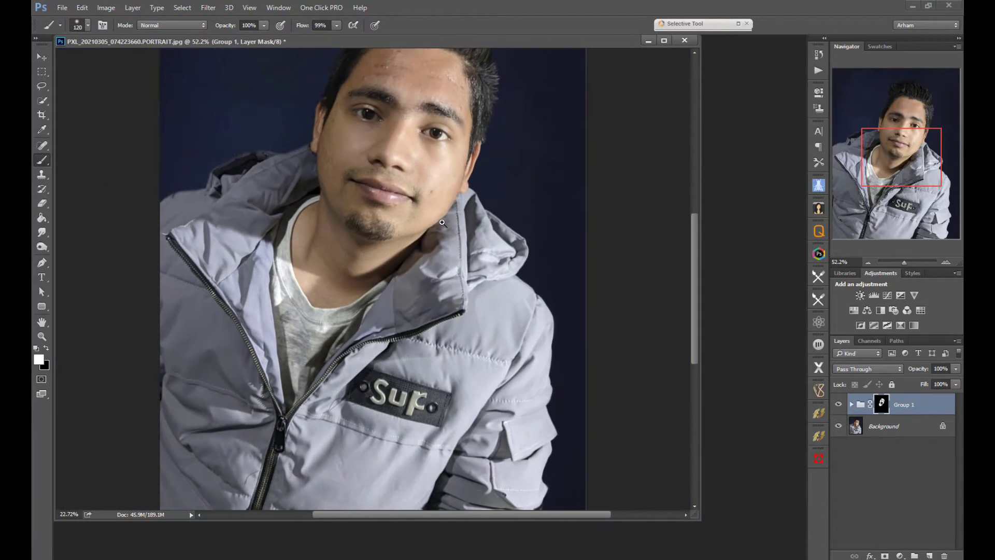
{"action": "scroll", "coordinate": [430, 229], "scroll_direction": "up", "scroll_amount": 3}
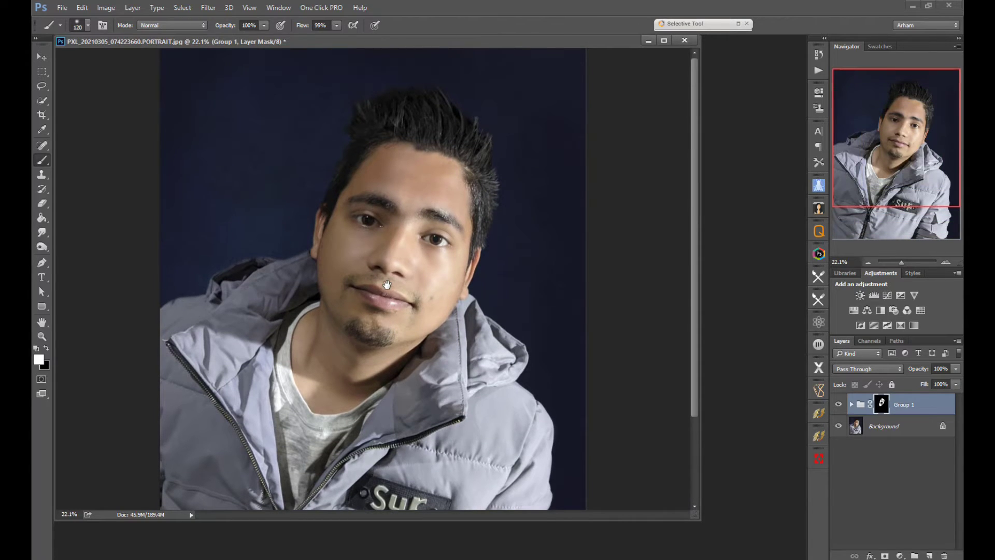
{"action": "left_click_drag", "start_coordinate": [352, 207], "coordinate": [362, 250]}
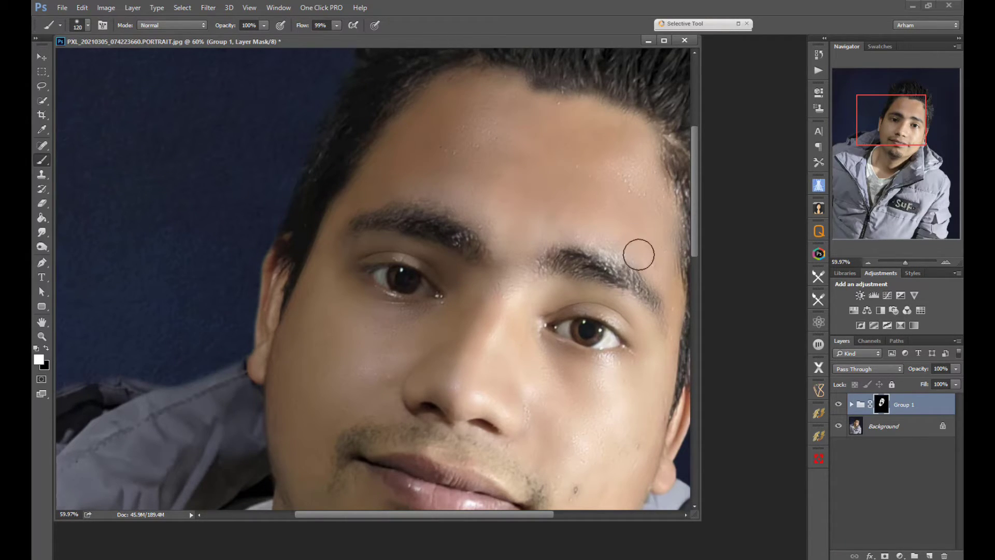
{"action": "left_click_drag", "start_coordinate": [567, 257], "coordinate": [521, 261]}
{"action": "left_click_drag", "start_coordinate": [519, 350], "coordinate": [450, 259]}
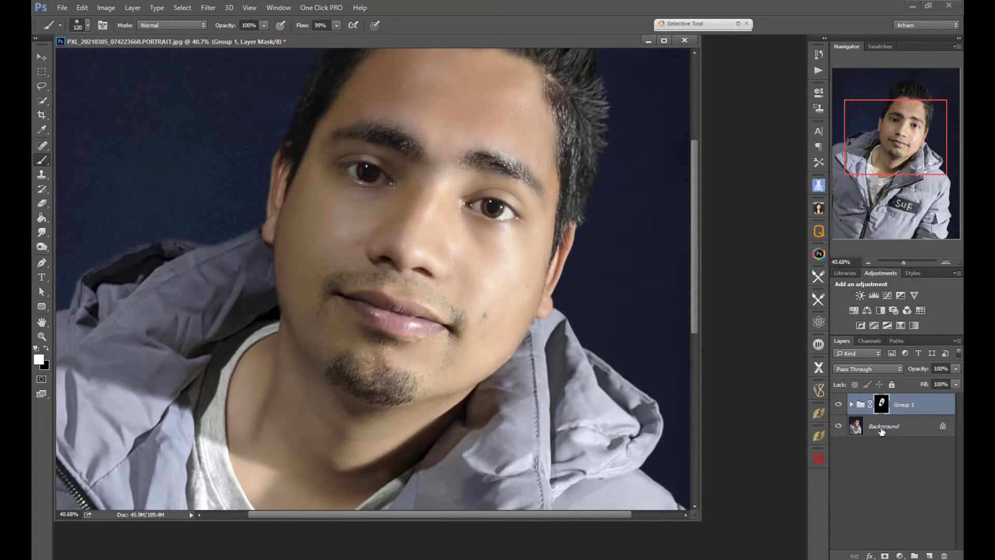
- Merge the retouched result onto a single layer above Background and apply High Pass to it with a 2.1-pixel radius
{"action": "key", "text": "ctrl+shift+alt+e"}
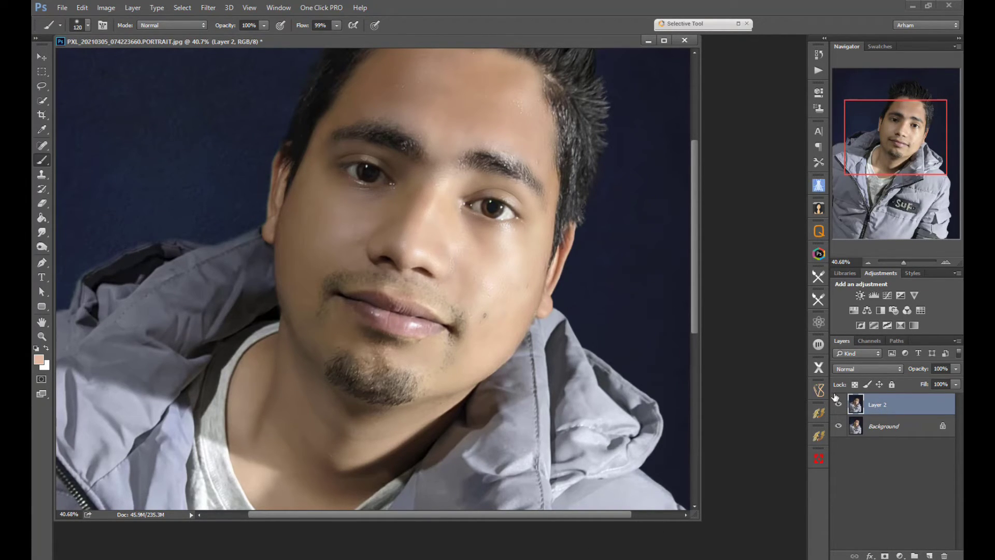
{"action": "left_click", "coordinate": [208, 7]}
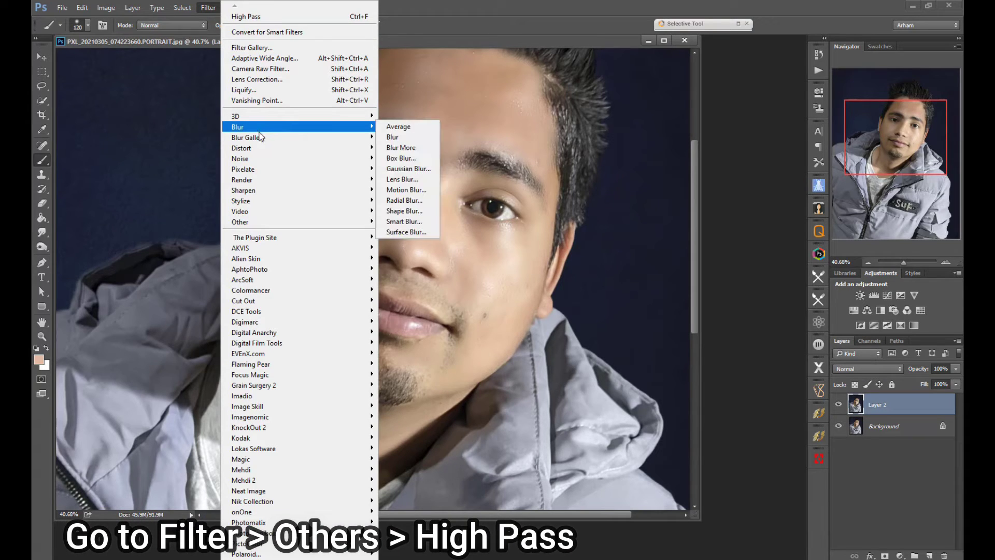
{"action": "mouse_move", "coordinate": [283, 222]}
{"action": "left_click", "coordinate": [402, 232]}
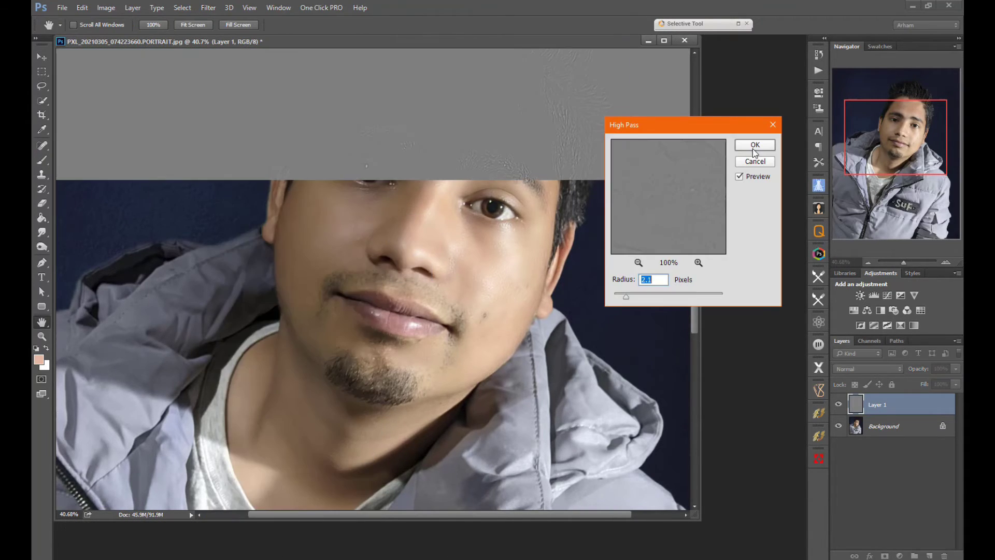
{"action": "key", "text": "Return"}
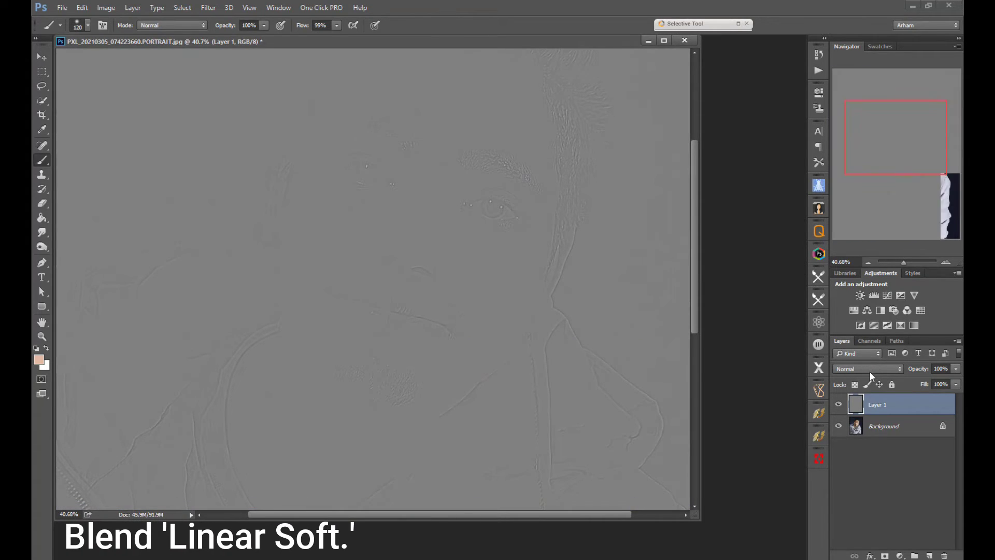
- Set Layer 1's blend mode to Linear Light and add a black mask to the layer
{"action": "left_click", "coordinate": [867, 369]}
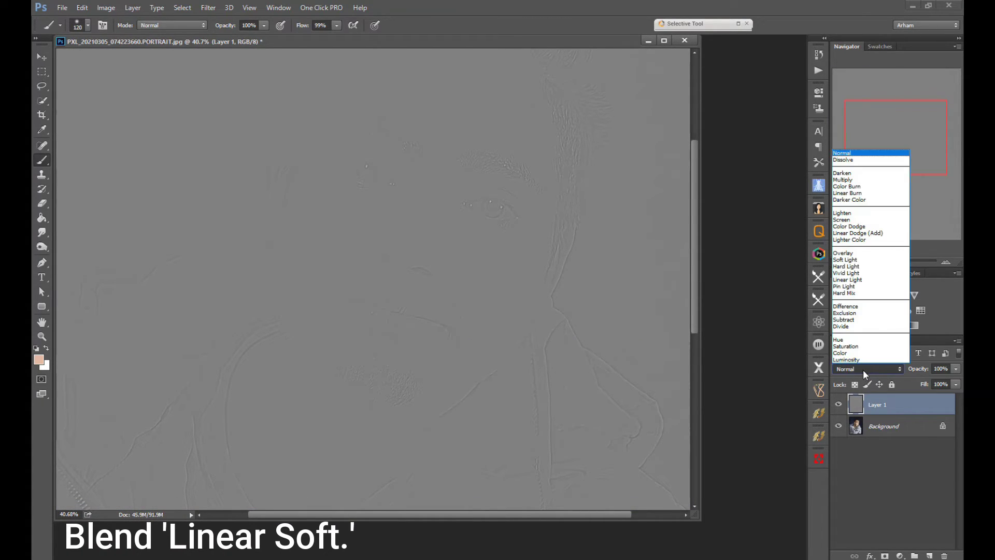
{"action": "left_click", "coordinate": [860, 280]}
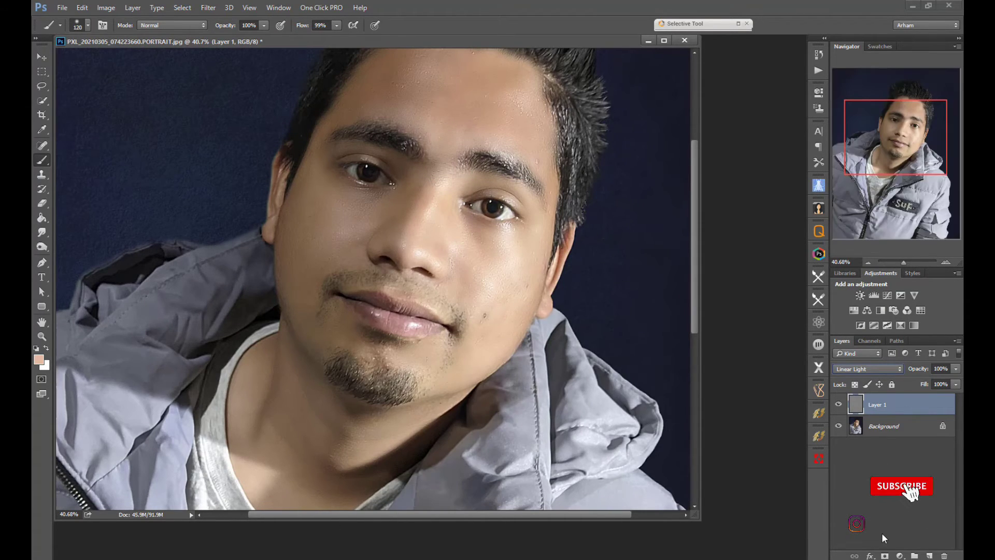
{"action": "left_click", "coordinate": [885, 555], "text": "alt"}
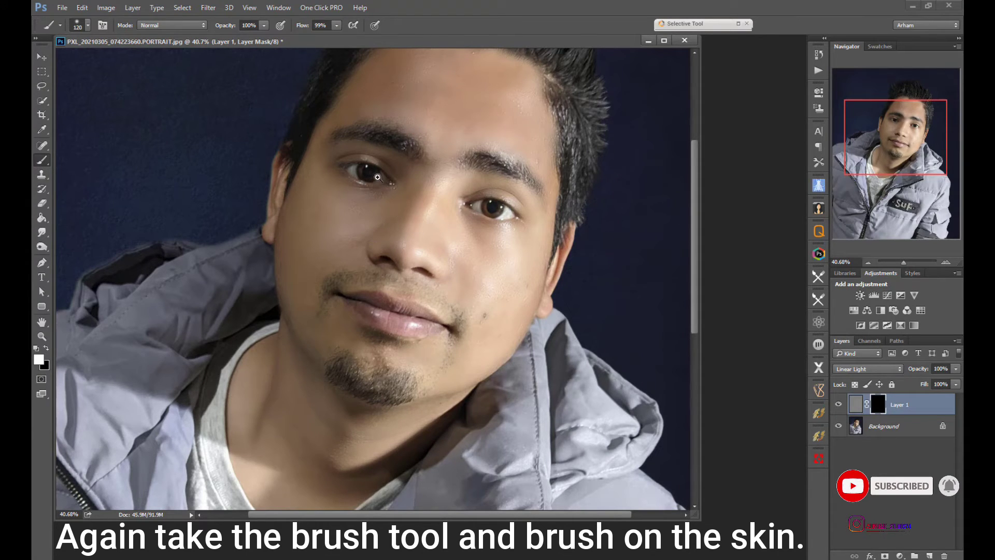
- Paint white on Layer 1's mask over both eyes to bring back their sharp detail
{"action": "scroll", "coordinate": [378, 177], "scroll_direction": "up", "scroll_amount": 5}
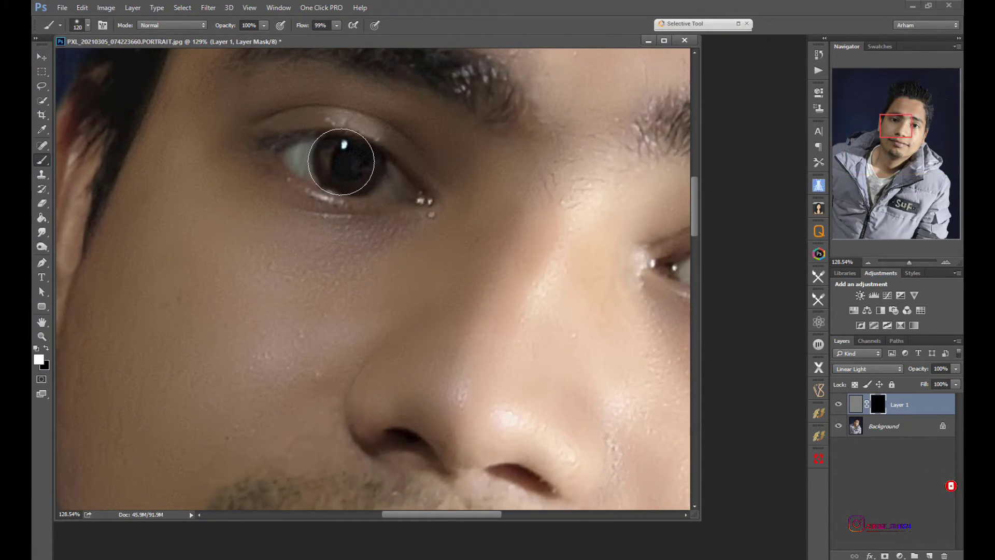
{"action": "mouse_move", "coordinate": [557, 267]}
{"action": "left_mouse_down"}
{"action": "mouse_move", "coordinate": [377, 258]}
{"action": "mouse_move", "coordinate": [330, 242]}
{"action": "left_mouse_up"}
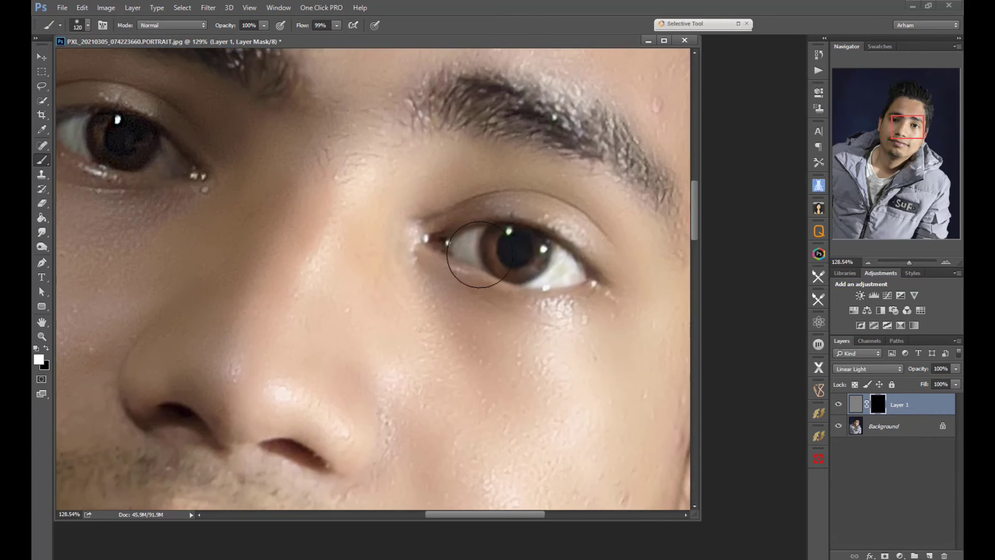
{"action": "mouse_move", "coordinate": [480, 254]}
{"action": "left_mouse_down"}
{"action": "mouse_move", "coordinate": [542, 244]}
{"action": "mouse_move", "coordinate": [517, 255]}
{"action": "mouse_move", "coordinate": [507, 245]}
{"action": "mouse_move", "coordinate": [457, 248]}
{"action": "mouse_move", "coordinate": [534, 260]}
{"action": "mouse_move", "coordinate": [513, 259]}
{"action": "left_mouse_up"}
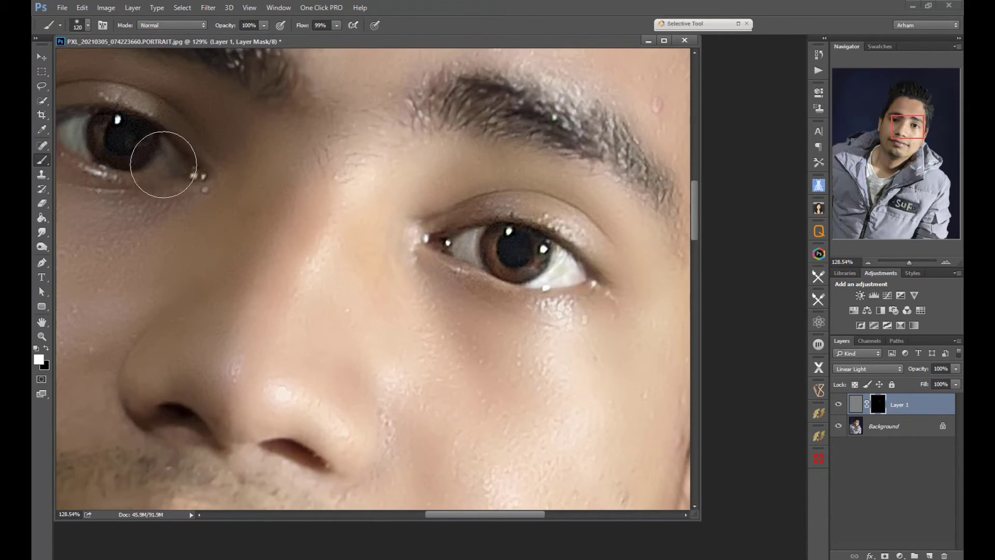
{"action": "left_click_drag", "start_coordinate": [497, 305], "coordinate": [447, 310]}
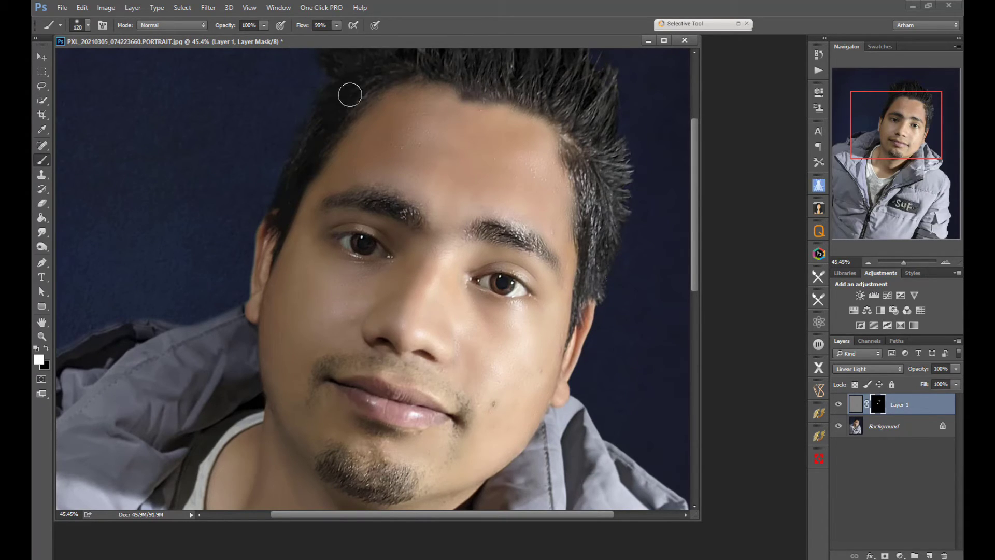
- Continue painting white on Layer 1's mask over the hair and beard, and set the brush size to 195 px
{"action": "left_click_drag", "start_coordinate": [468, 181], "coordinate": [457, 247]}
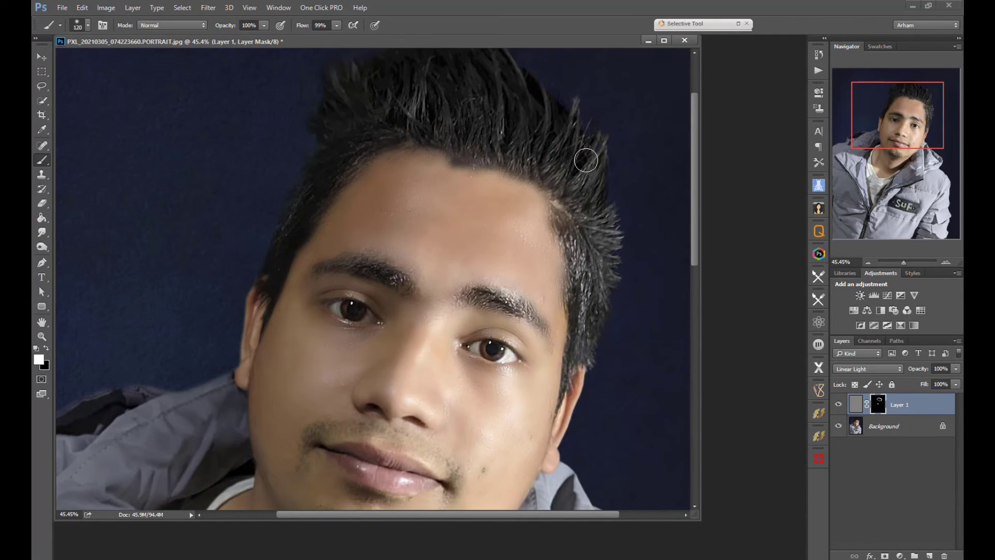
{"action": "left_click_drag", "start_coordinate": [512, 230], "coordinate": [442, 299]}
{"action": "right_click", "coordinate": [412, 394]}
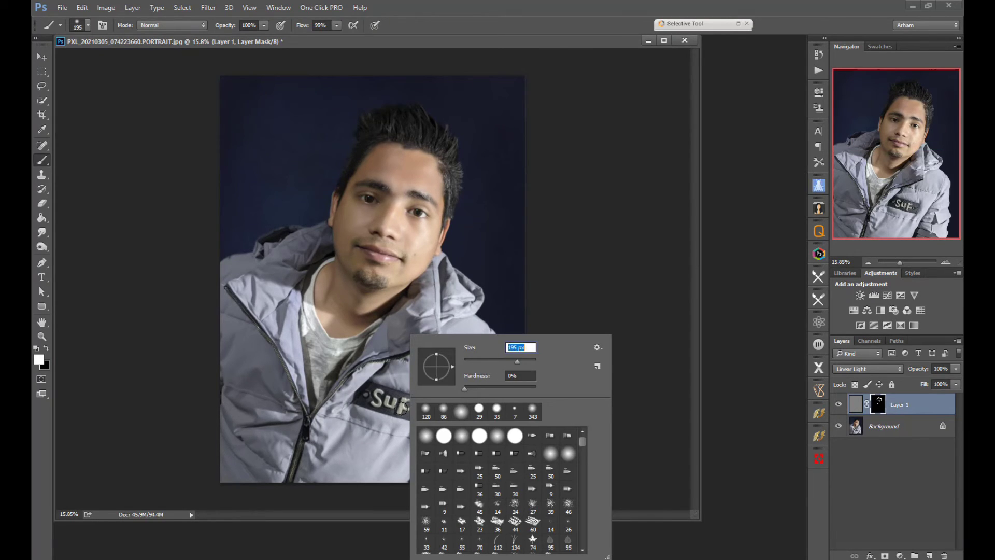
{"action": "key", "text": "Return"}
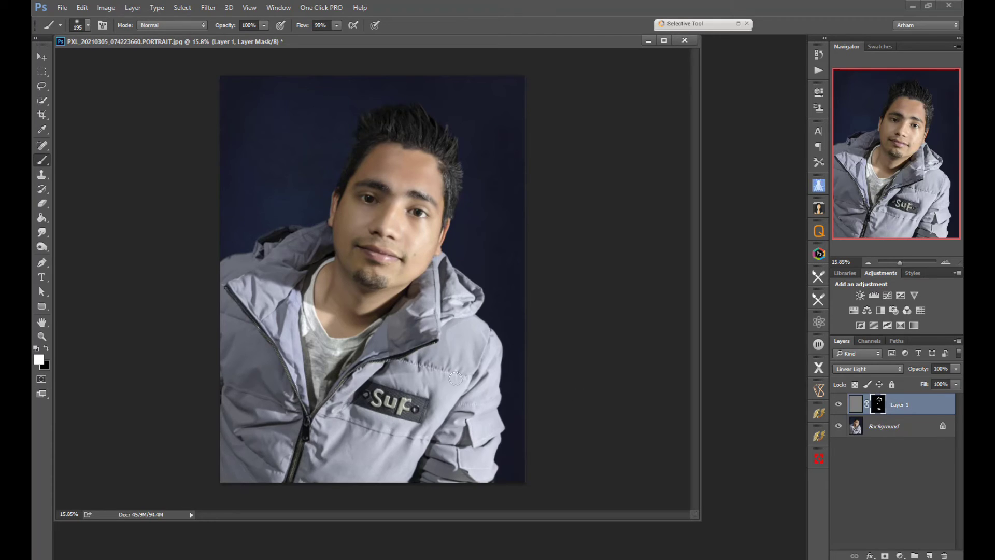
- Merge all visible layers into the Background layer
{"action": "right_click", "coordinate": [895, 425]}
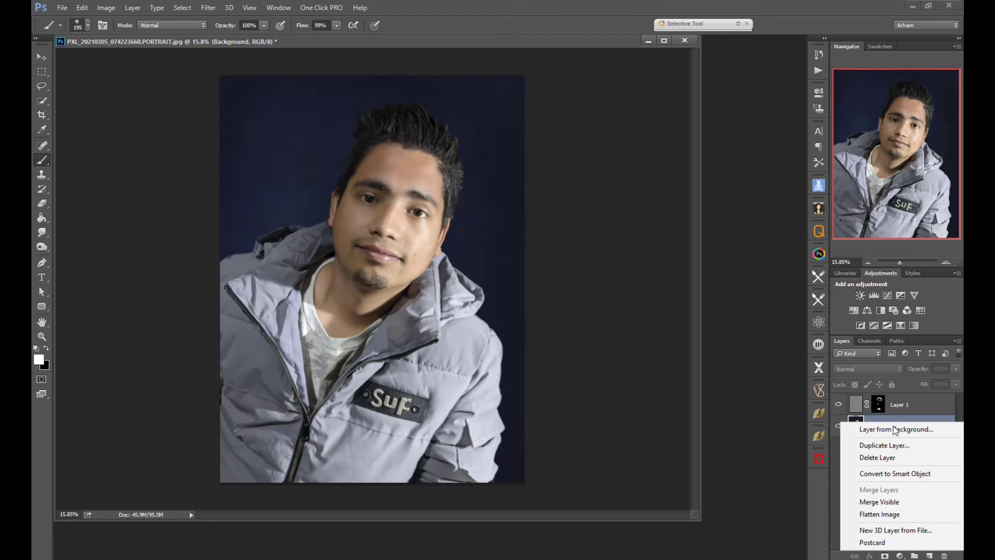
{"action": "left_click", "coordinate": [883, 505]}
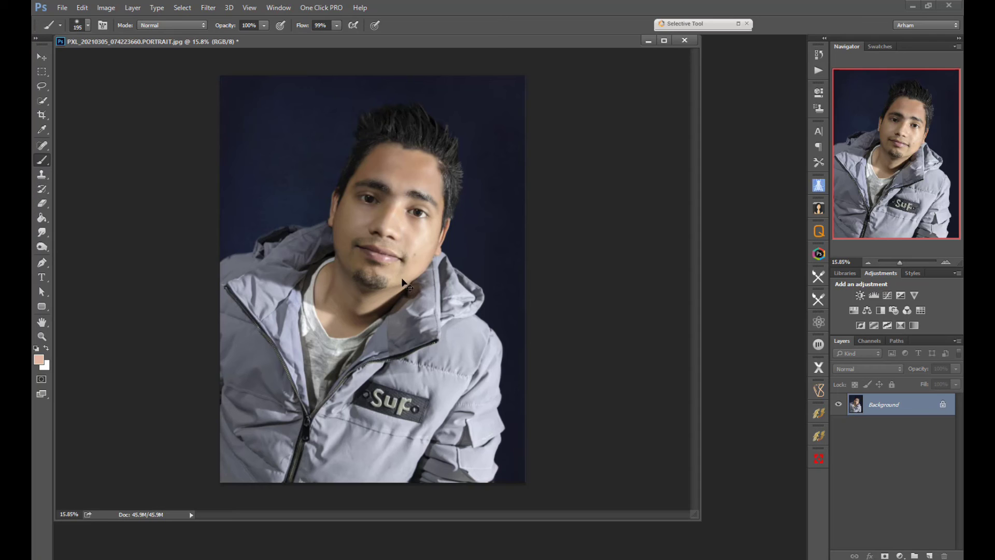
{"action": "left_click", "coordinate": [387, 261]}
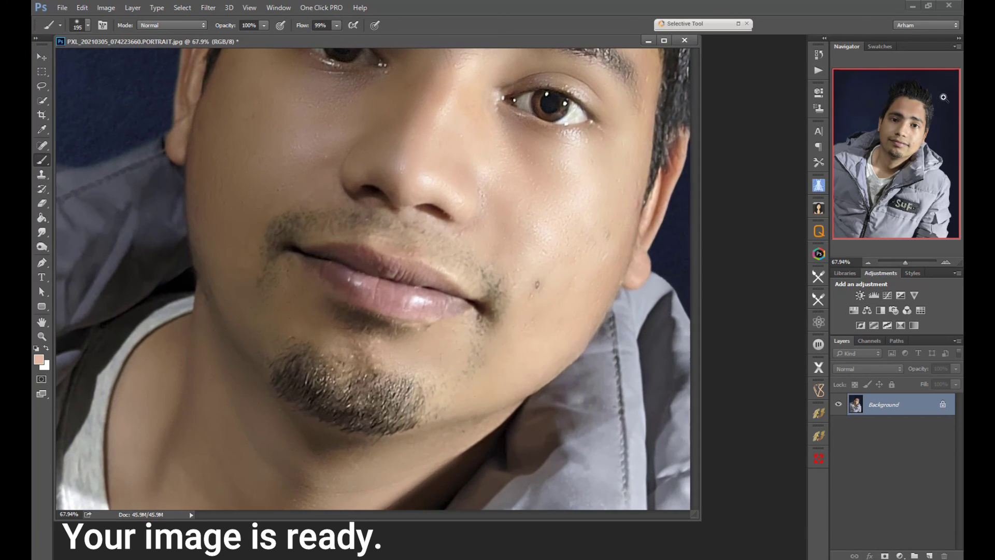
{"action": "left_click", "coordinate": [880, 47]}
{"action": "left_click_drag", "start_coordinate": [393, 206], "coordinate": [393, 253]}
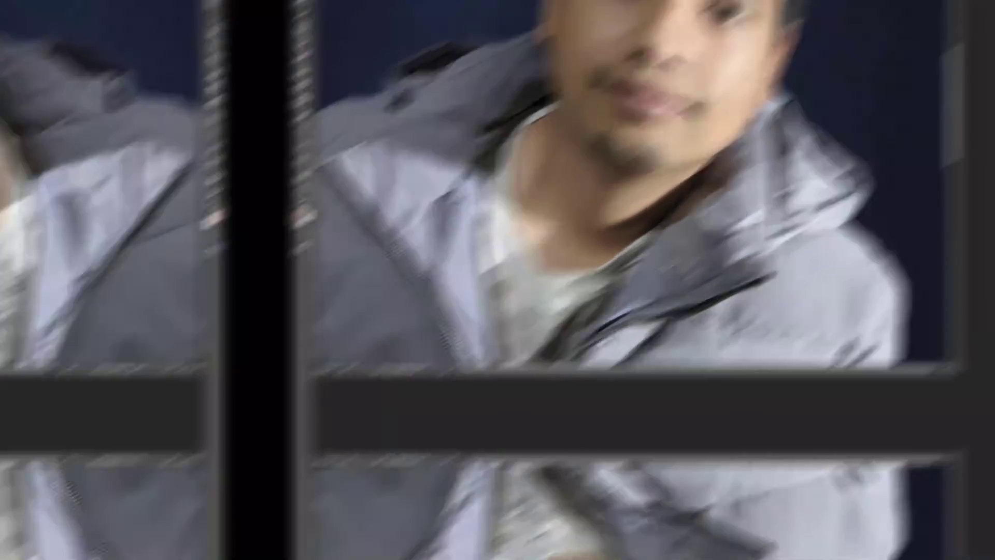